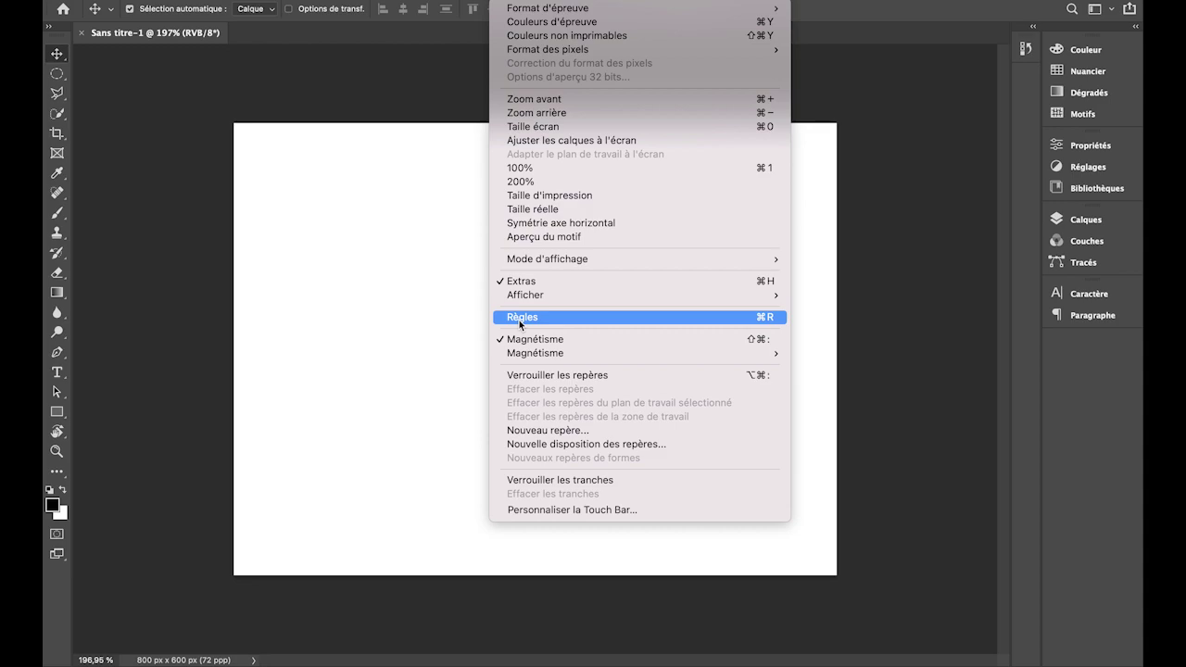
Display the rulers and review the available ruler units in the Unités et règles preferences.
{"action": "left_click", "coordinate": [519, 318]}
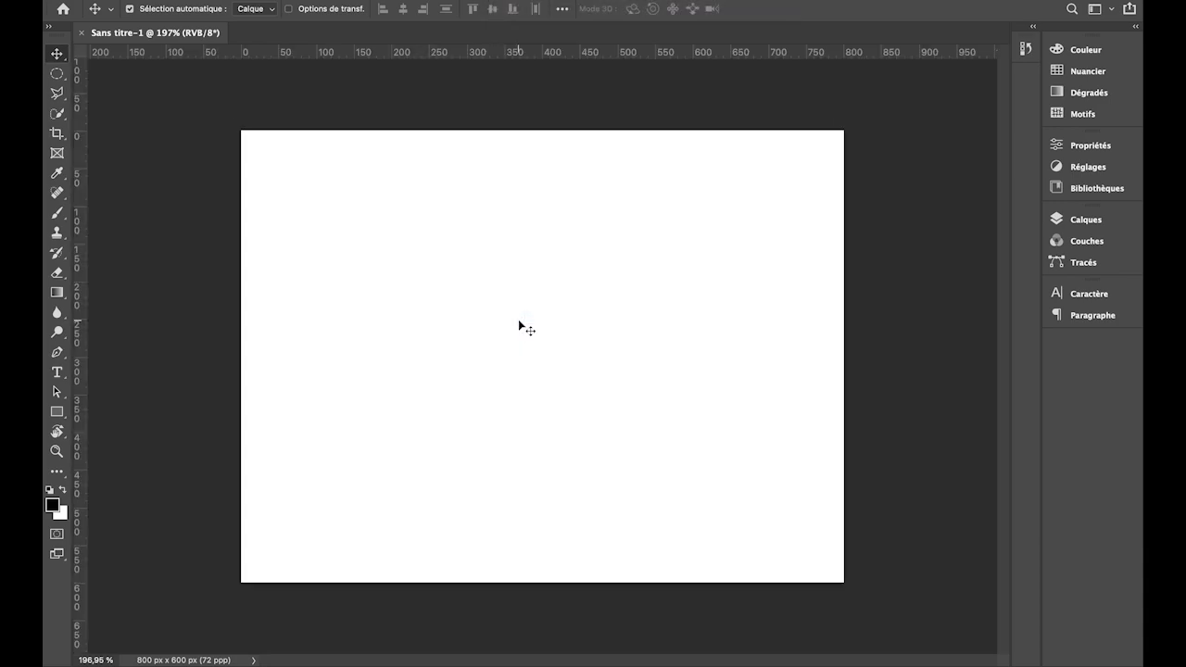
{"action": "double_click", "coordinate": [298, 57]}
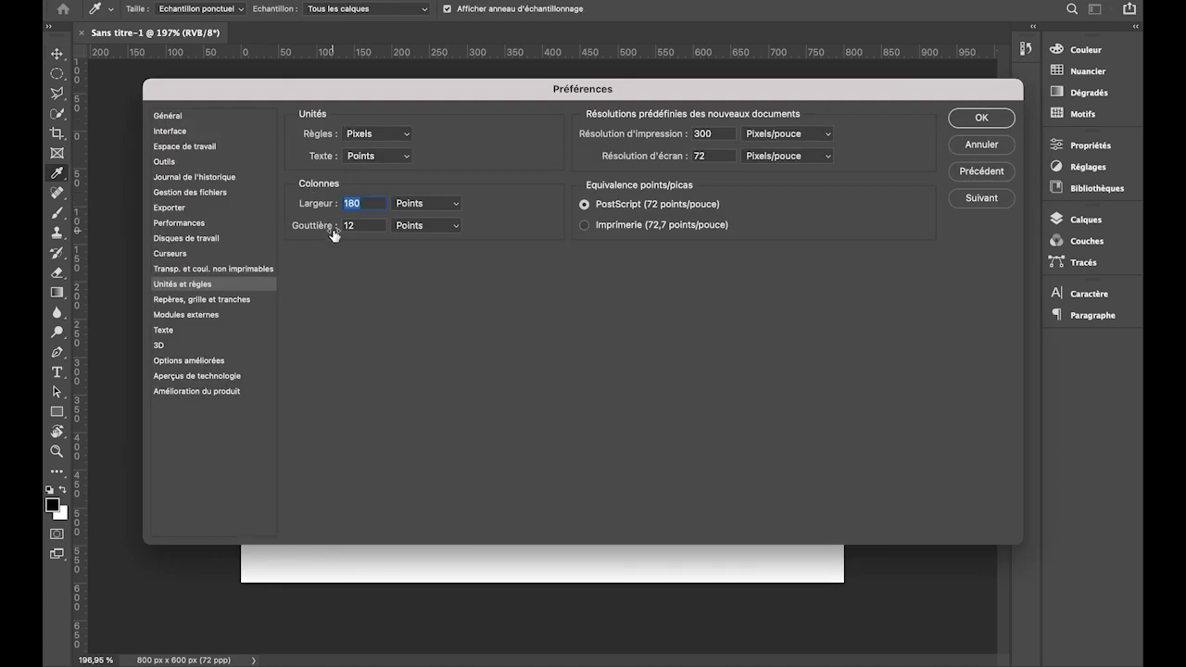
{"action": "left_click", "coordinate": [399, 134]}
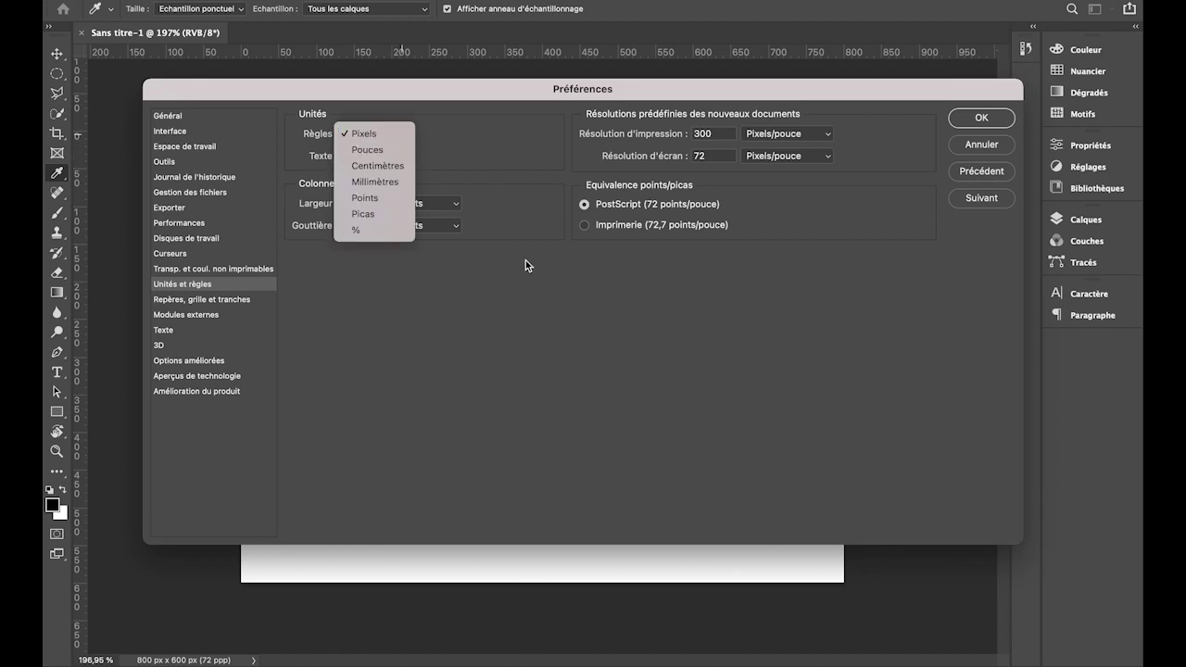
{"action": "left_click", "coordinate": [520, 313]}
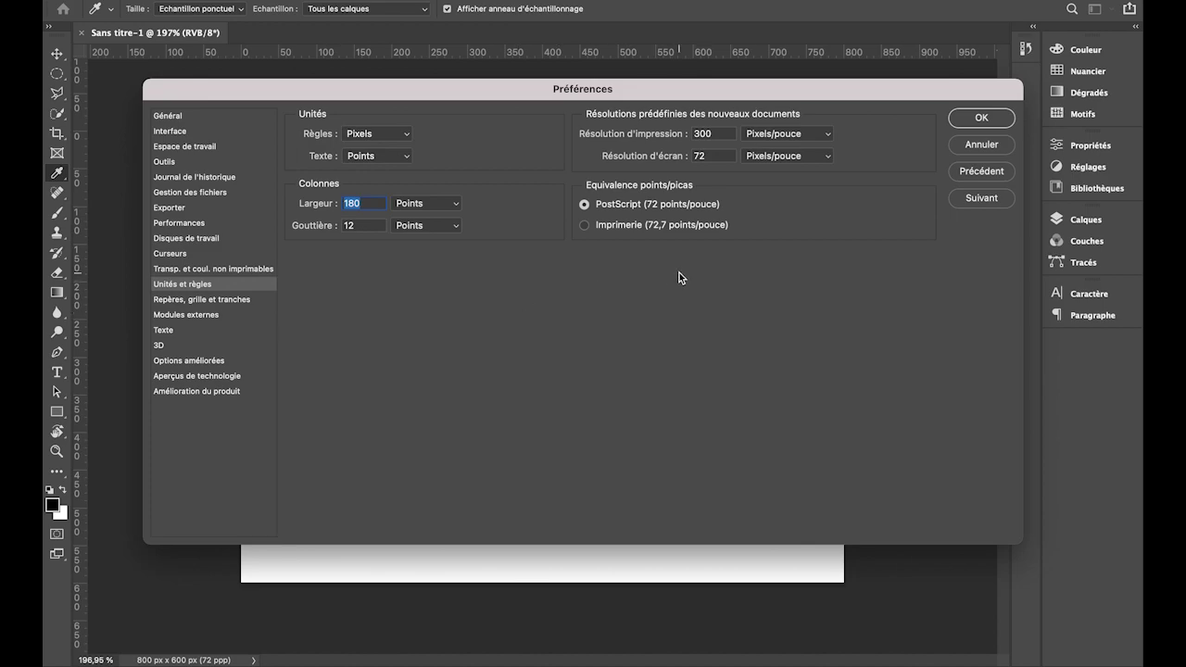
Review the Repères, grille et tranches preferences, including the colour choice for the canvas guides, without changing them.
{"action": "left_click", "coordinate": [193, 302]}
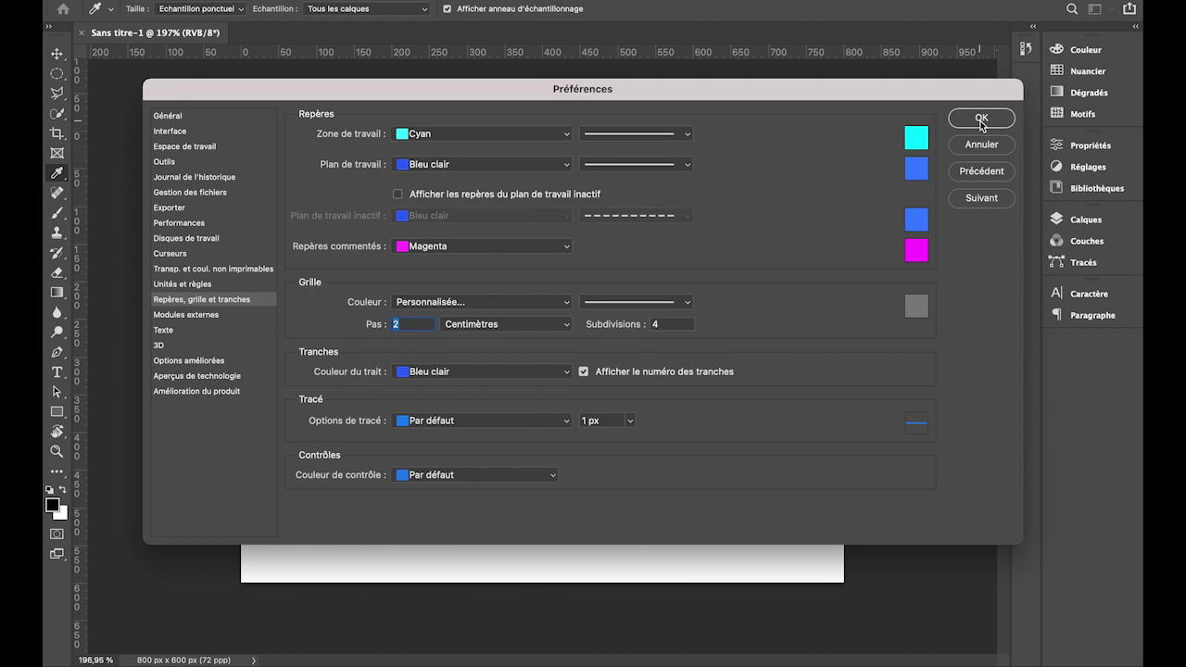
{"action": "left_click", "coordinate": [916, 138]}
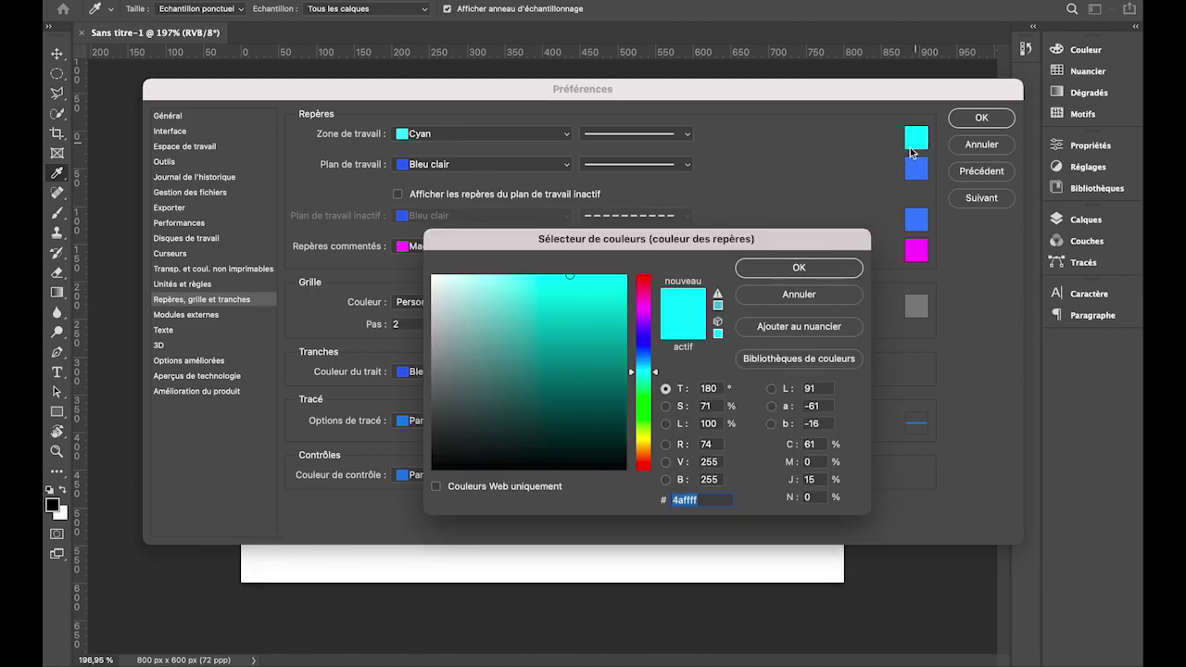
{"action": "left_click", "coordinate": [811, 296]}
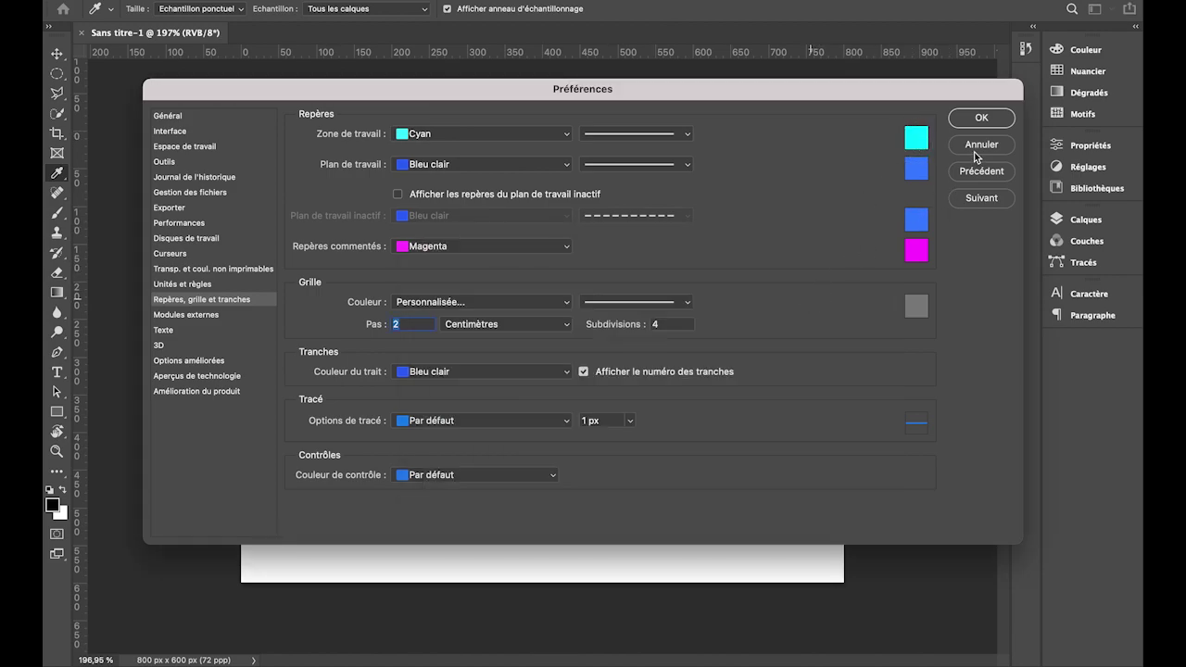
{"action": "left_click", "coordinate": [973, 119]}
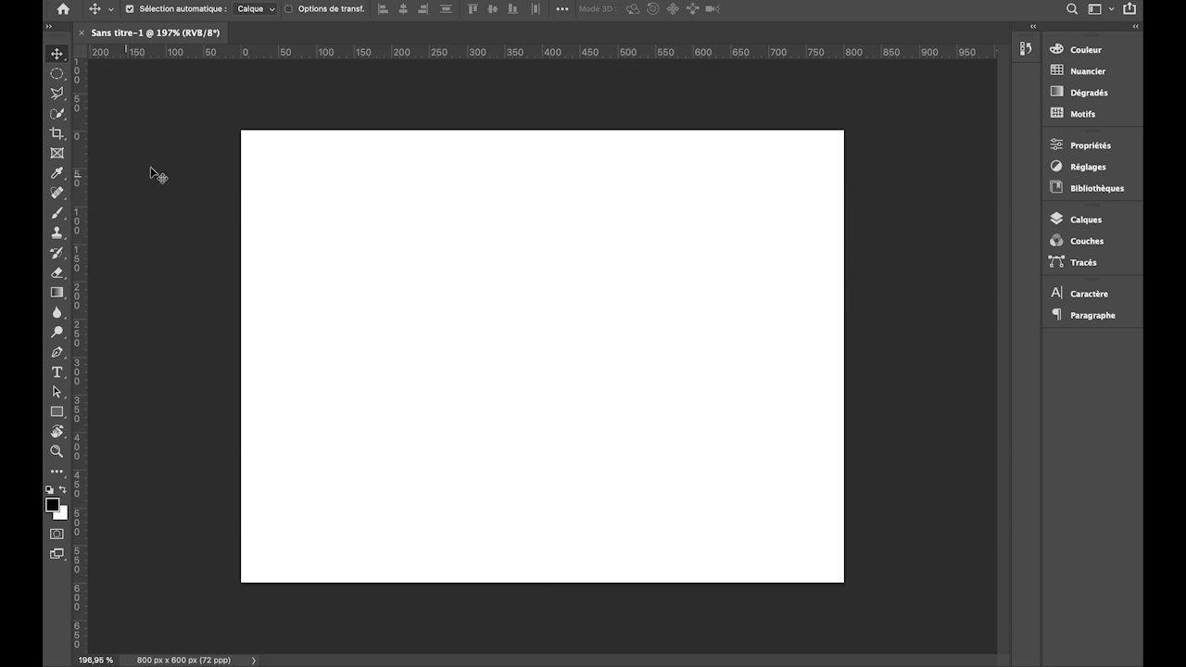
Place a horizontal guide and a vertical guide about 50 px in from the canvas's top and left edges.
{"action": "left_click", "coordinate": [319, 55]}
{"action": "left_click_drag", "start_coordinate": [318, 55], "coordinate": [318, 209]}
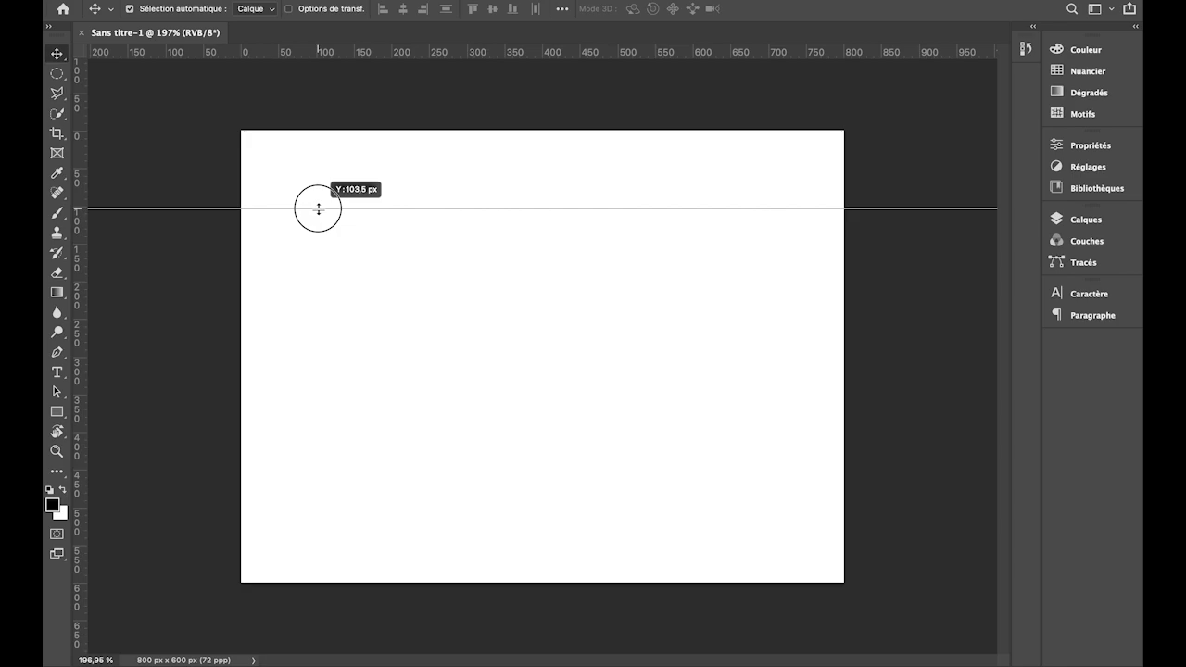
{"action": "left_click_drag", "start_coordinate": [318, 209], "coordinate": [318, 209]}
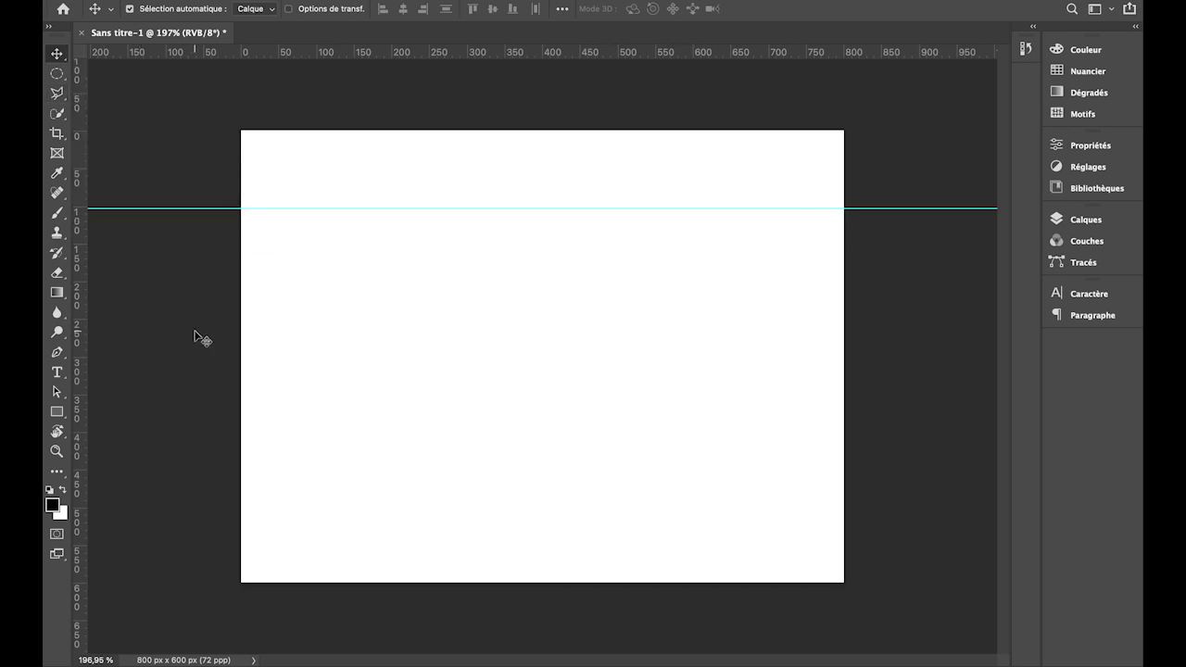
{"action": "left_click_drag", "start_coordinate": [174, 209], "coordinate": [171, 170]}
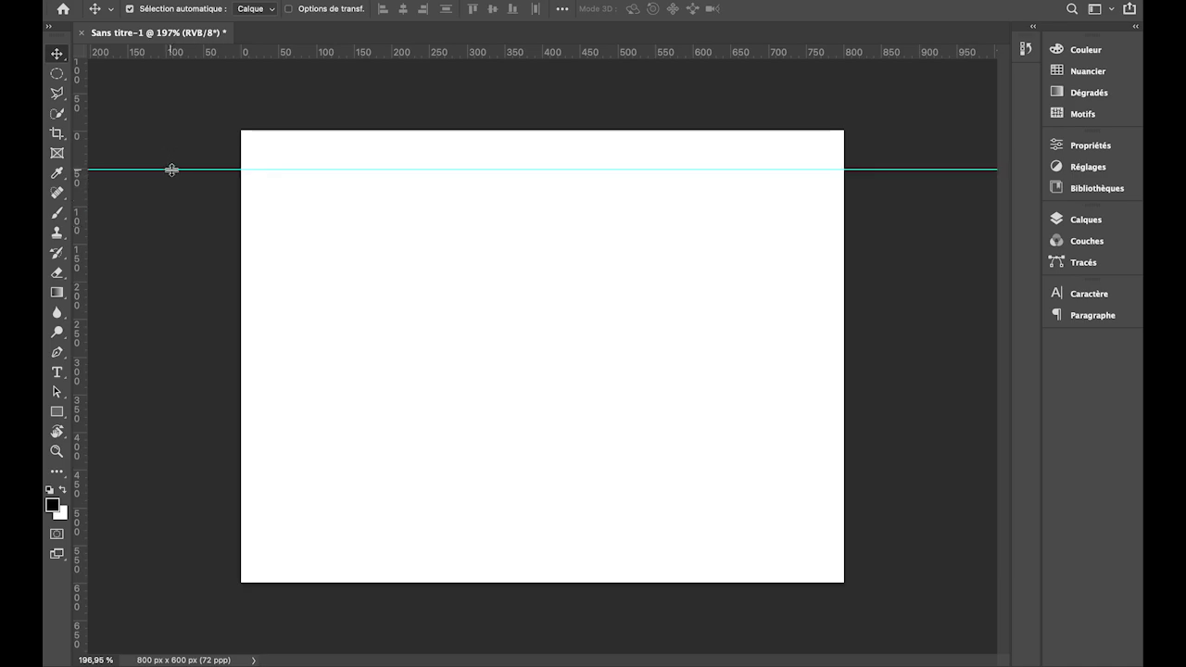
{"action": "left_click_drag", "start_coordinate": [79, 193], "coordinate": [282, 205]}
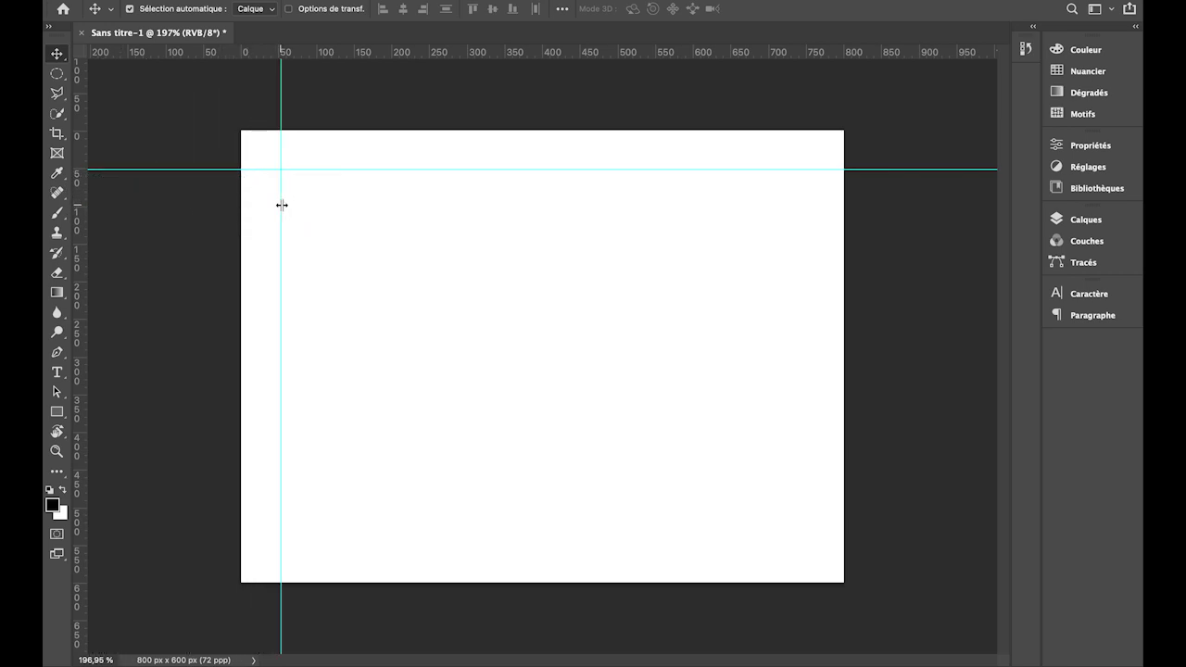
Add a second vertical guide at about 120 px and remove it from the canvas.
{"action": "left_click_drag", "start_coordinate": [83, 97], "coordinate": [332, 112]}
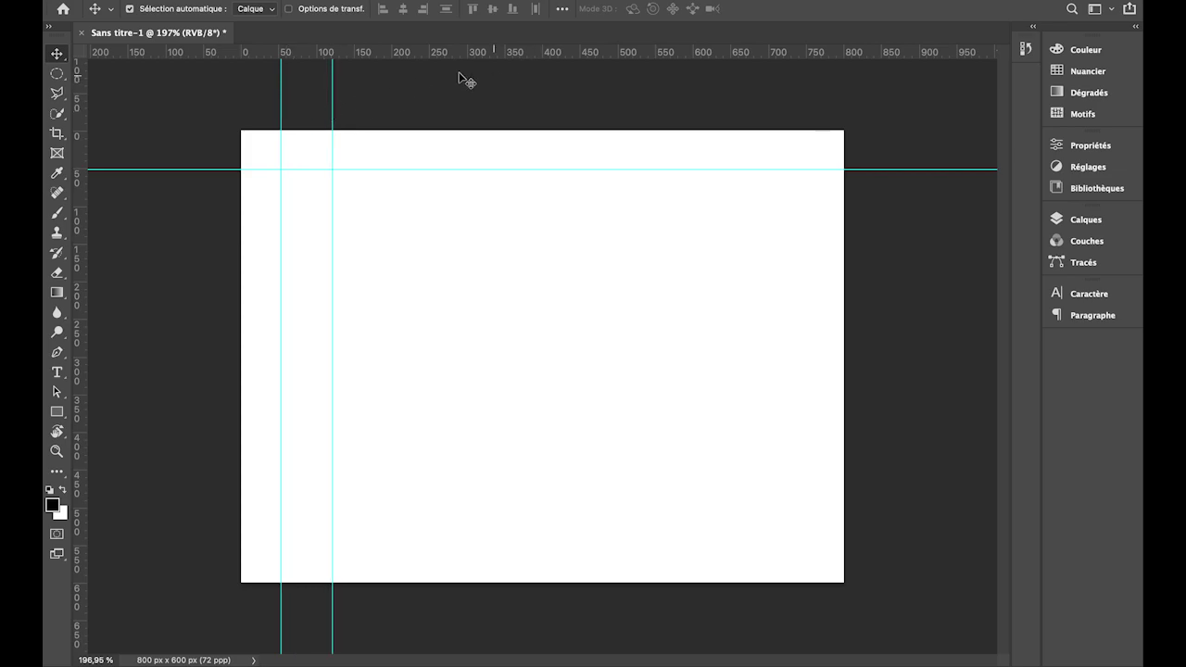
{"action": "left_click_drag", "start_coordinate": [332, 72], "coordinate": [83, 86]}
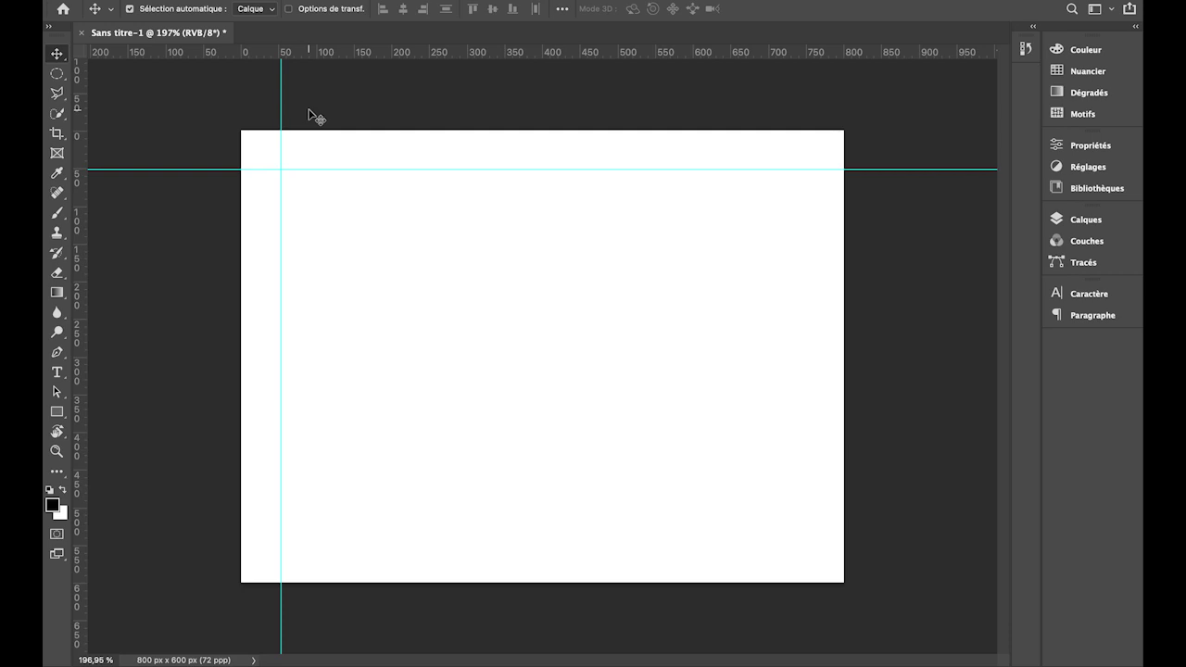
Toggle the guides' visibility off and back on several times.
{"action": "key", "text": "super+semicolon"}
{"action": "key", "text": "super+semicolon"}
{"action": "key", "text": "super+semicolon"}
{"action": "key", "text": "super+semicolon"}
{"action": "key", "text": "super+semicolon"}
{"action": "key", "text": "super+semicolon"}
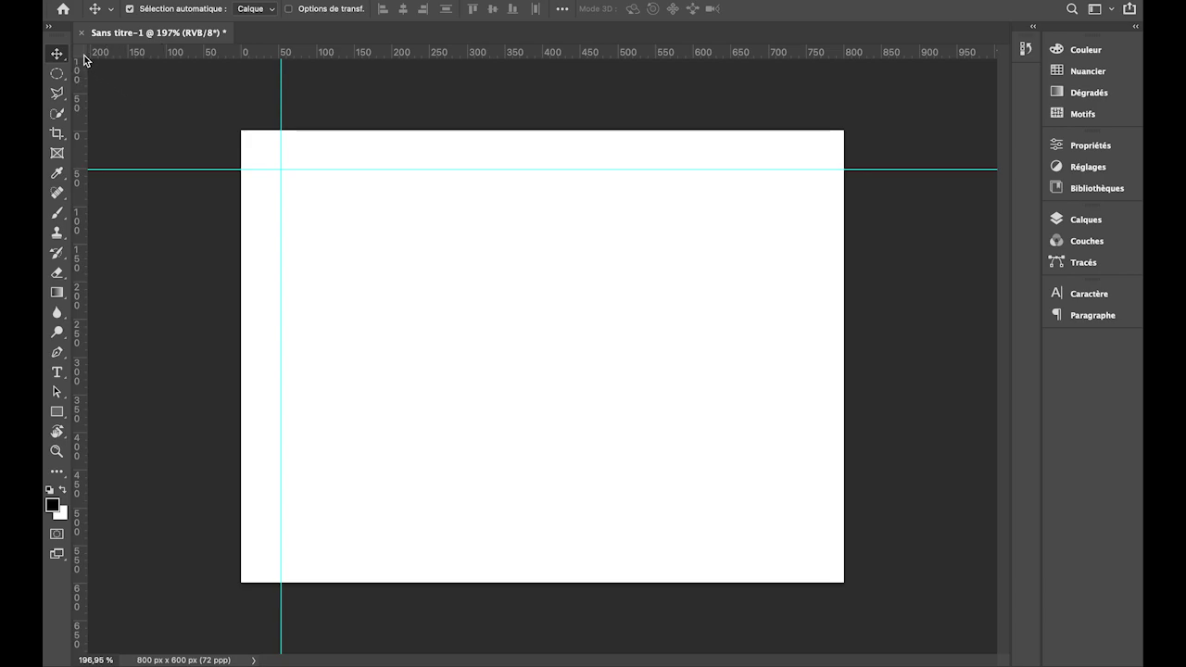
Move the rulers' zero point to the intersection of the horizontal and vertical guides.
{"action": "left_click_drag", "start_coordinate": [81, 55], "coordinate": [215, 113]}
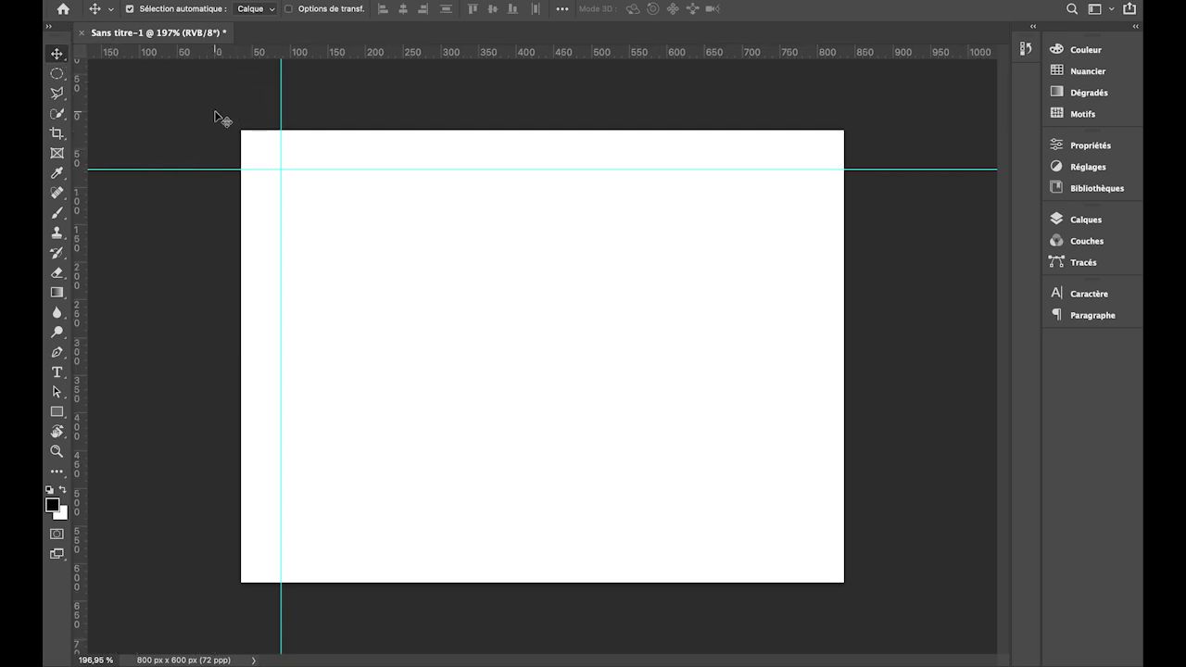
{"action": "left_click_drag", "start_coordinate": [81, 54], "coordinate": [281, 174]}
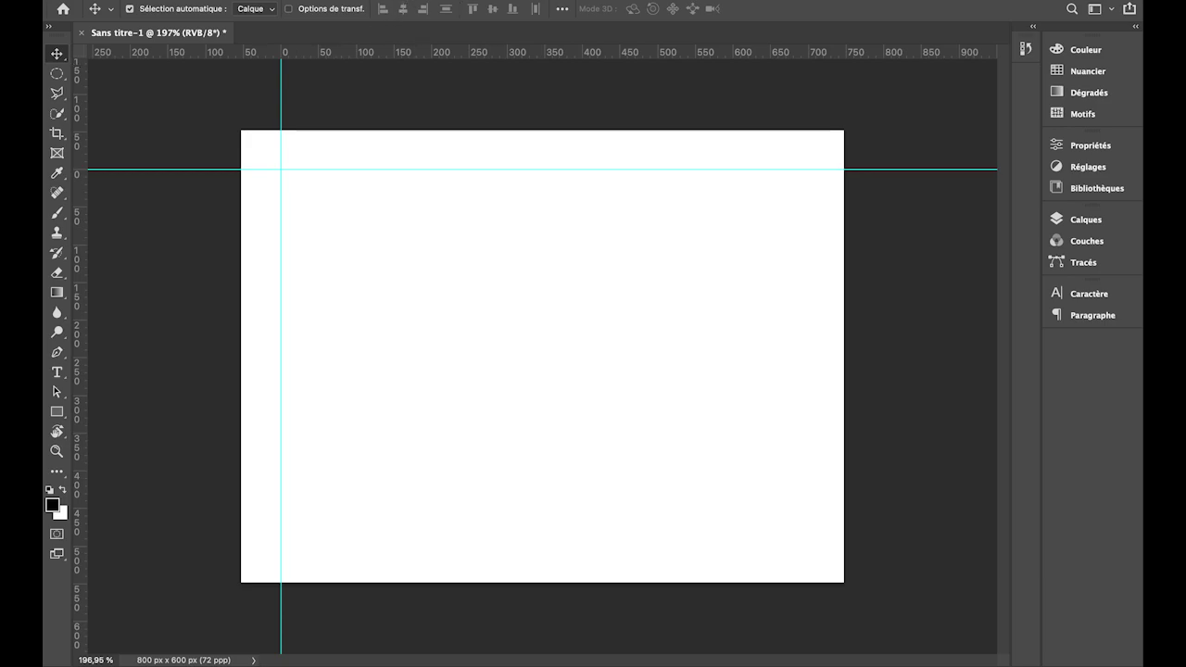
Clear all guides from the document.
{"action": "left_click", "coordinate": [518, 0]}
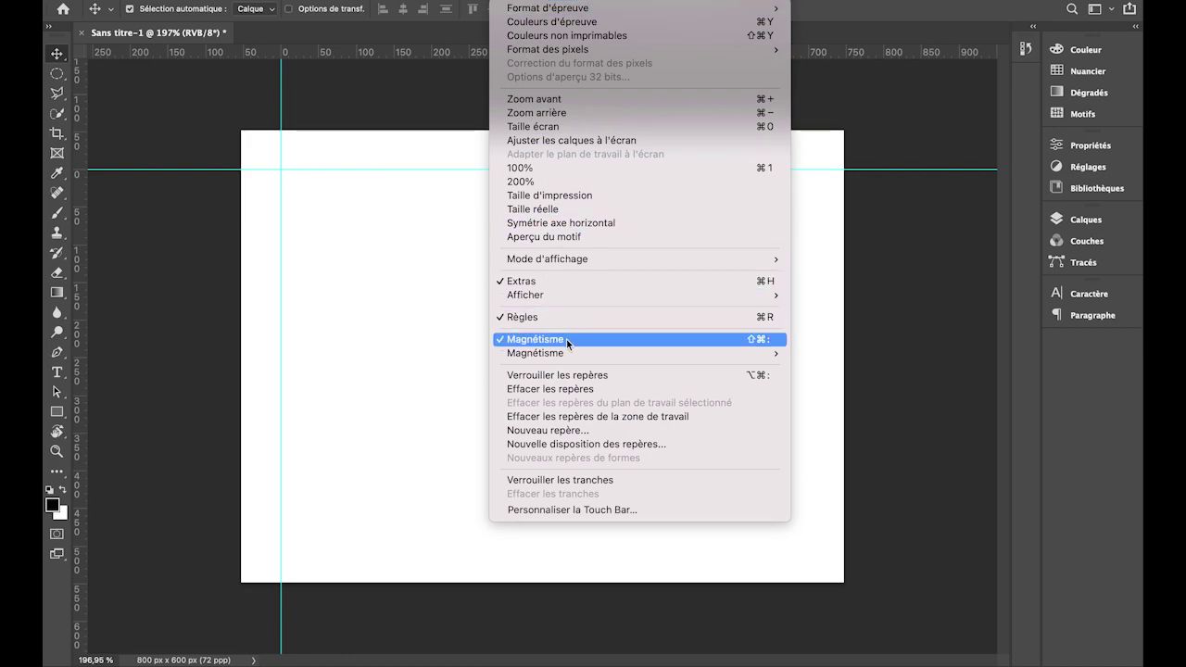
{"action": "mouse_move", "coordinate": [567, 351]}
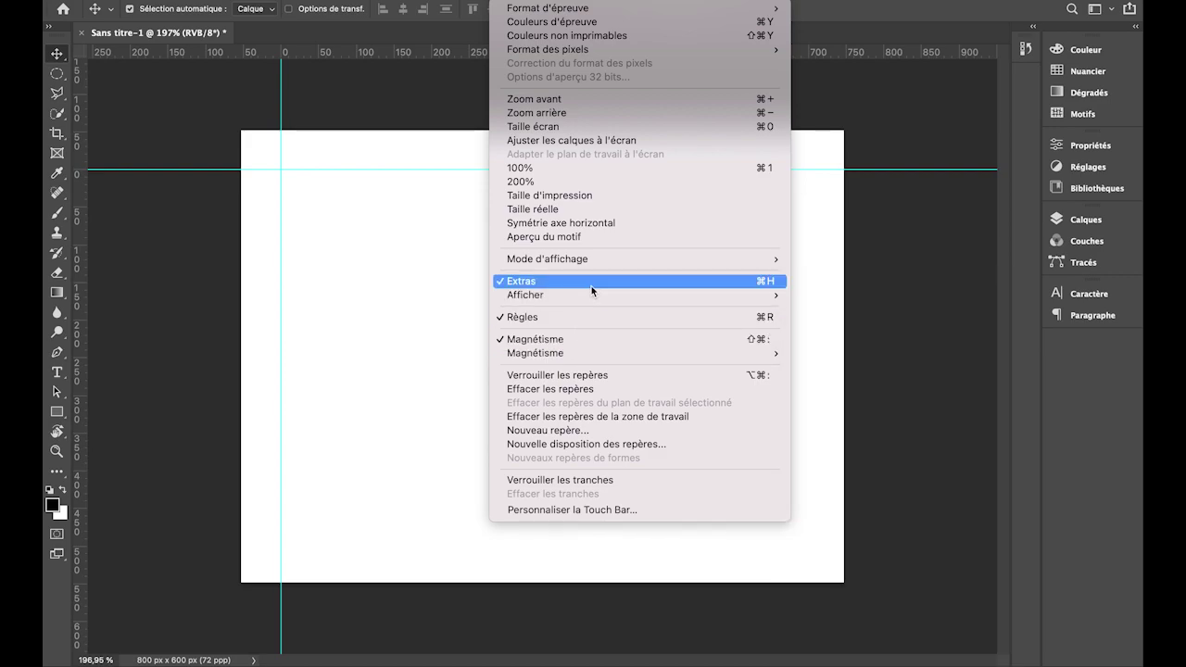
{"action": "mouse_move", "coordinate": [592, 303]}
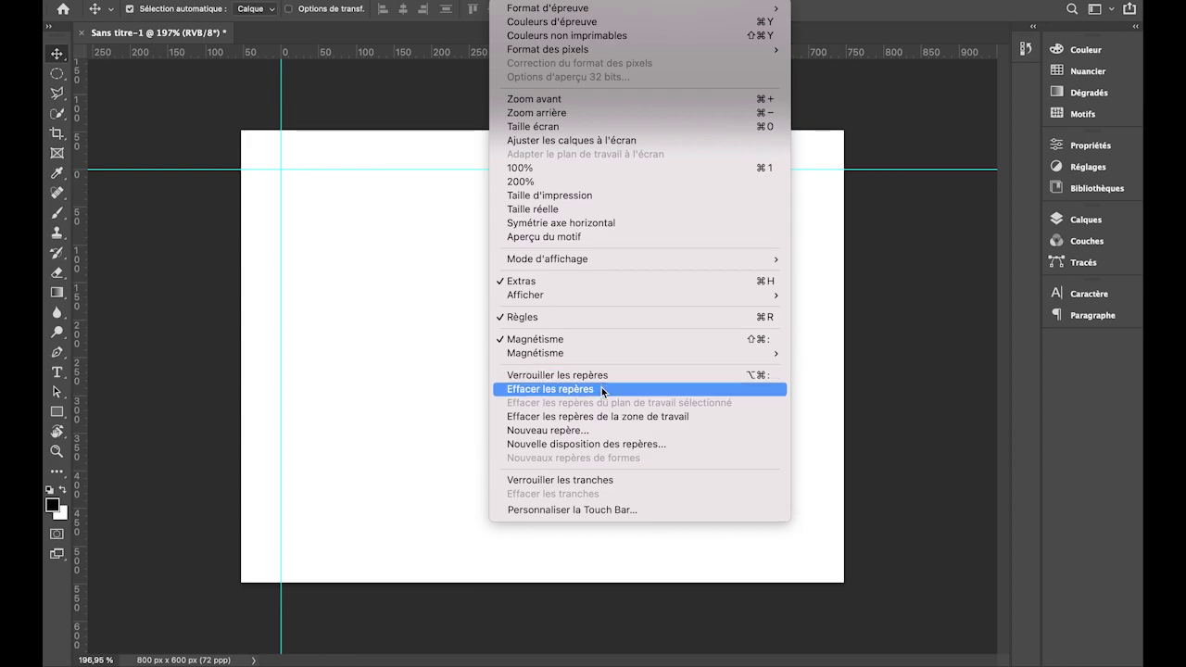
{"action": "left_click", "coordinate": [600, 390]}
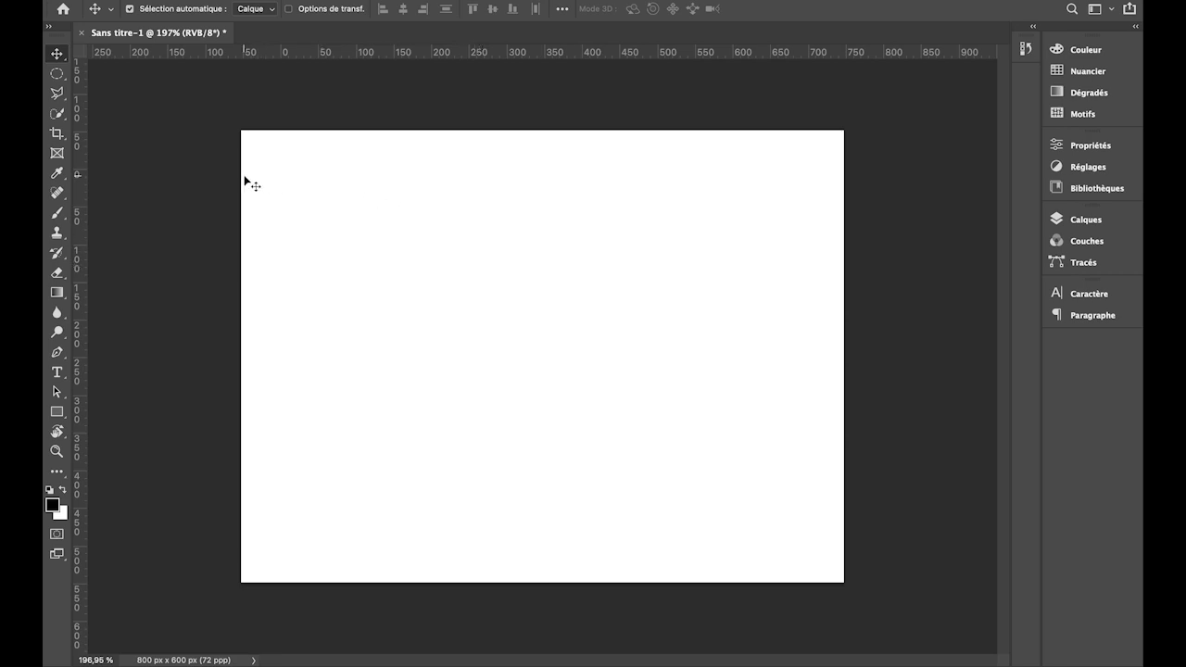
Try the Gris moyen and Personnalisé colours for the area around the canvas.
{"action": "right_click", "coordinate": [178, 166]}
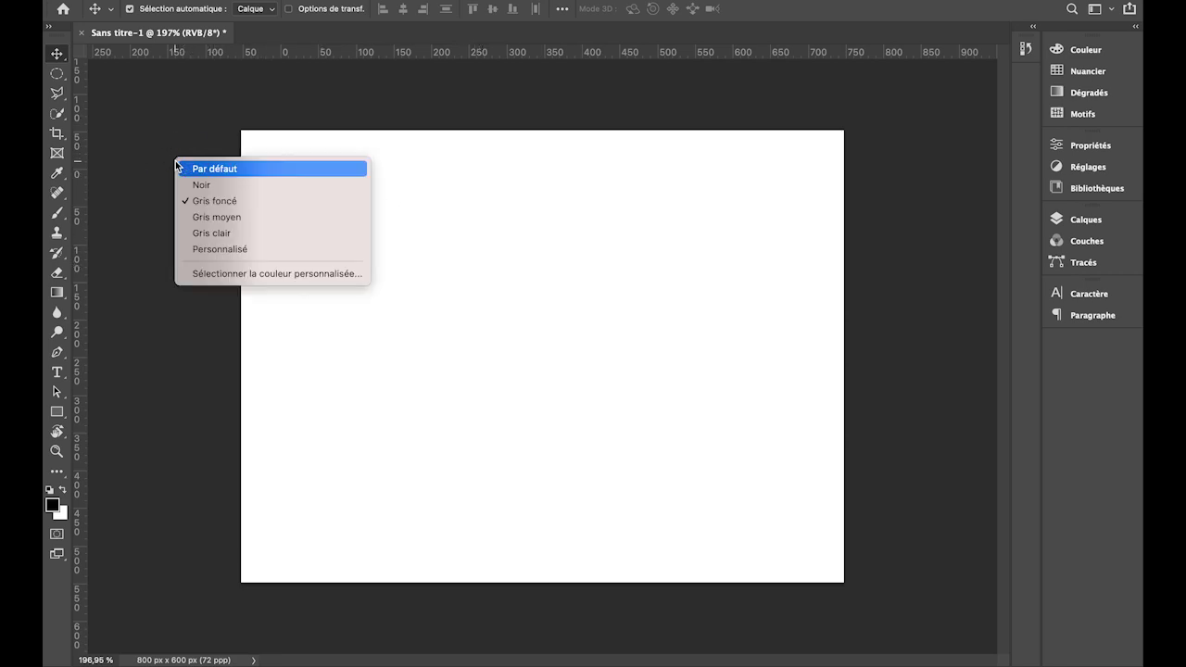
{"action": "left_click", "coordinate": [201, 218]}
{"action": "right_click", "coordinate": [178, 194]}
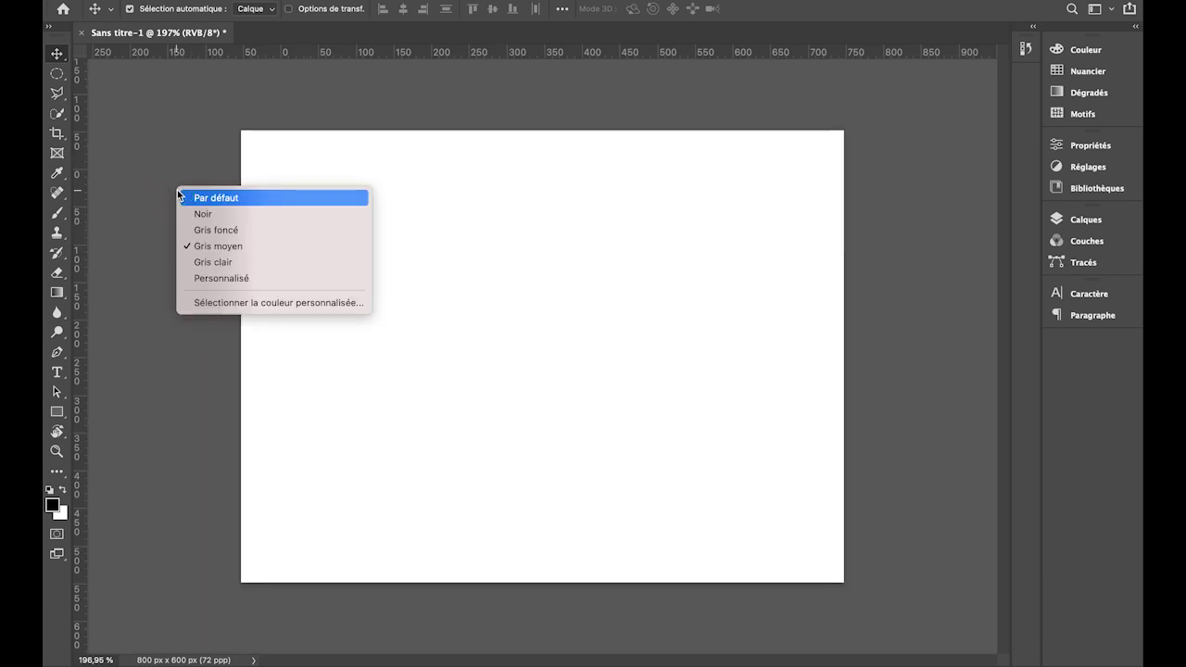
{"action": "left_click", "coordinate": [215, 278]}
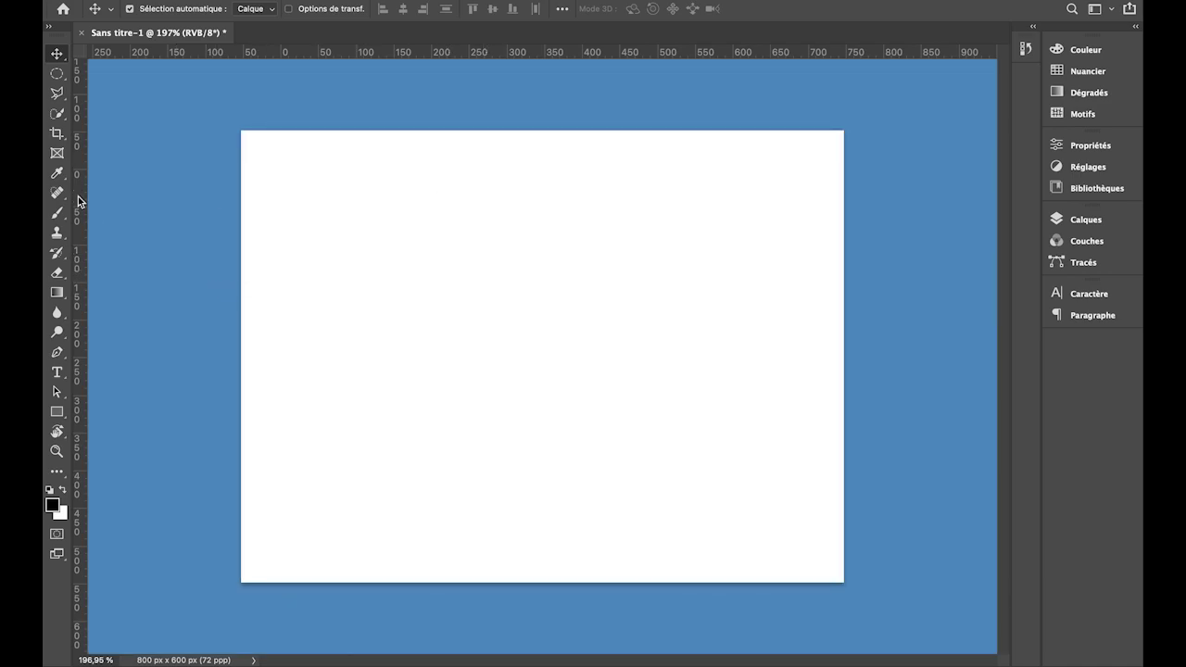
Set the custom colour of the area around the canvas to 345067 and switch that area back to Gris foncé.
{"action": "right_click", "coordinate": [157, 212]}
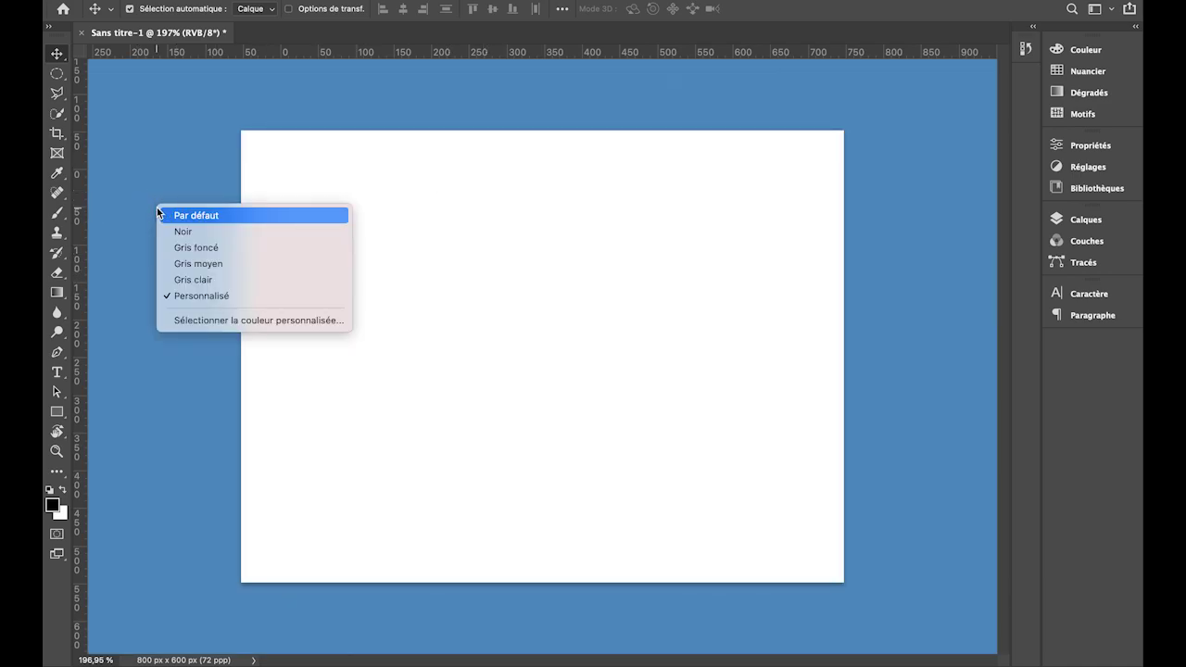
{"action": "left_click", "coordinate": [198, 321]}
{"action": "left_click", "coordinate": [528, 390]}
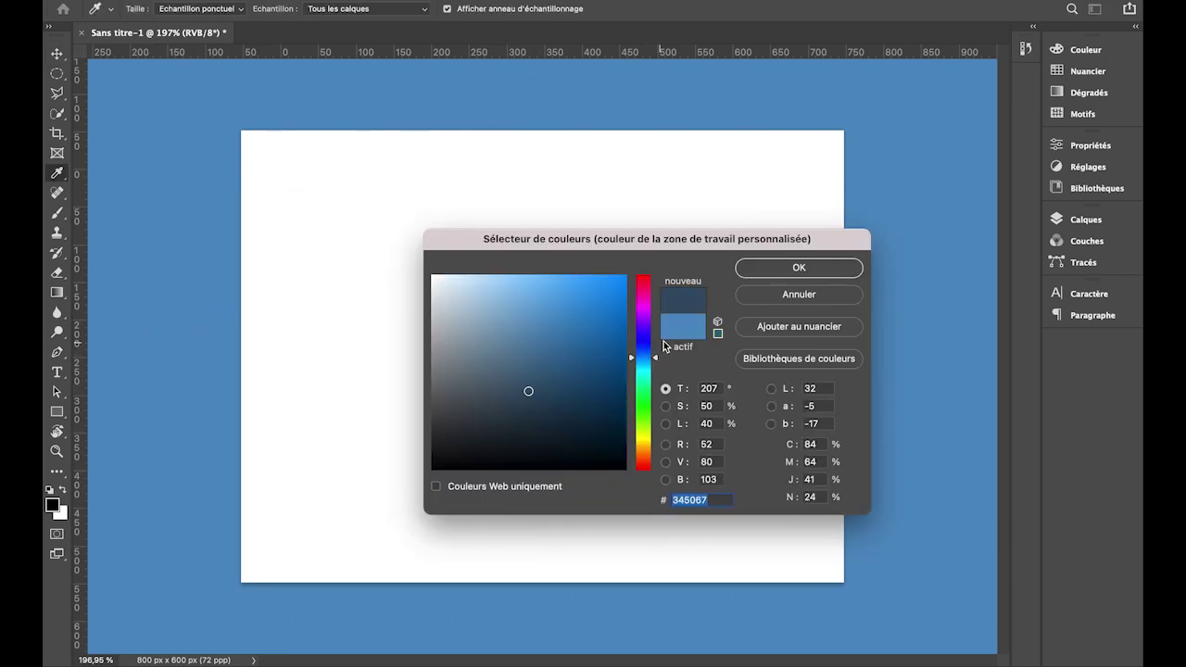
{"action": "left_click", "coordinate": [776, 268]}
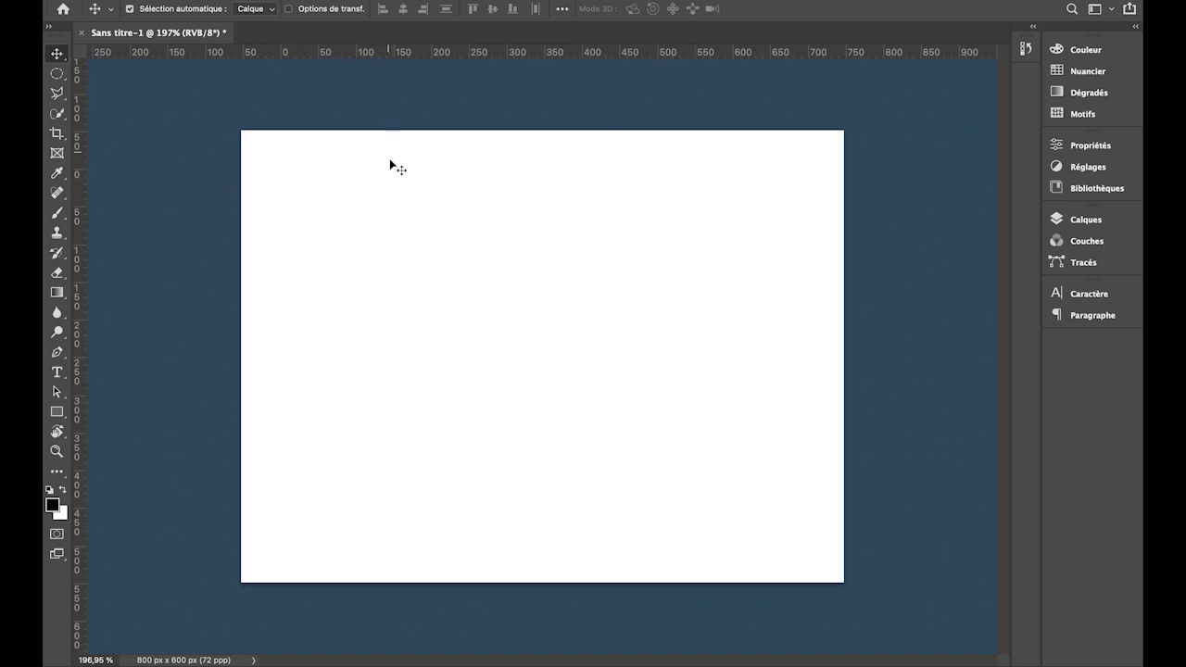
{"action": "right_click", "coordinate": [204, 155]}
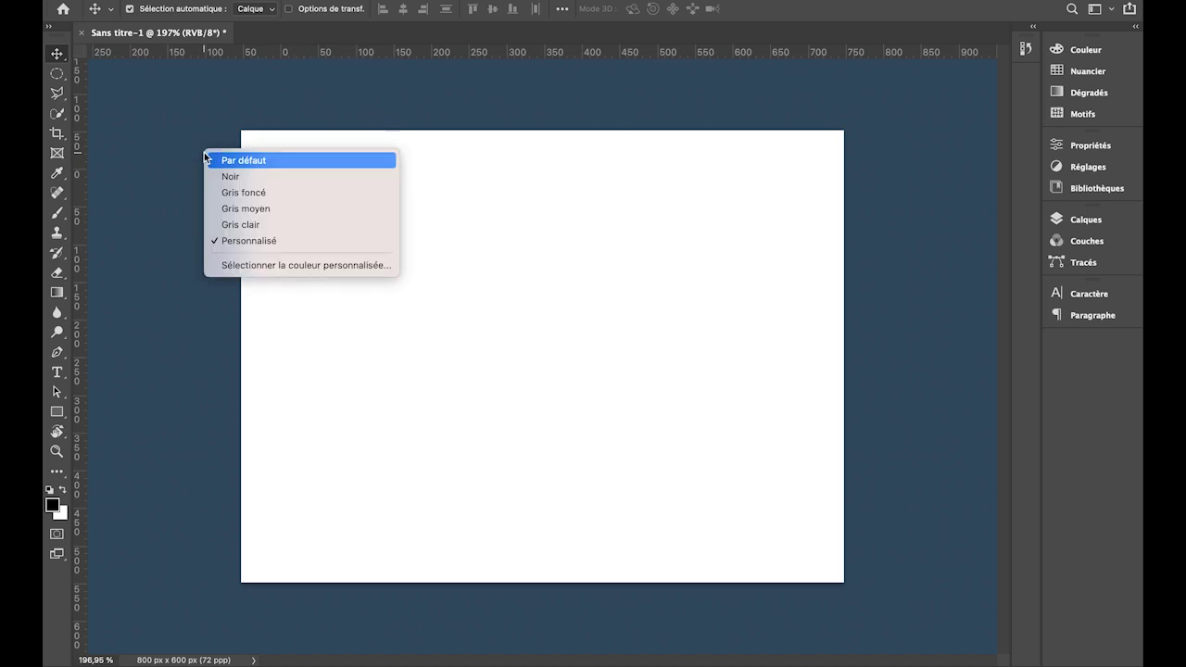
{"action": "left_click", "coordinate": [223, 192]}
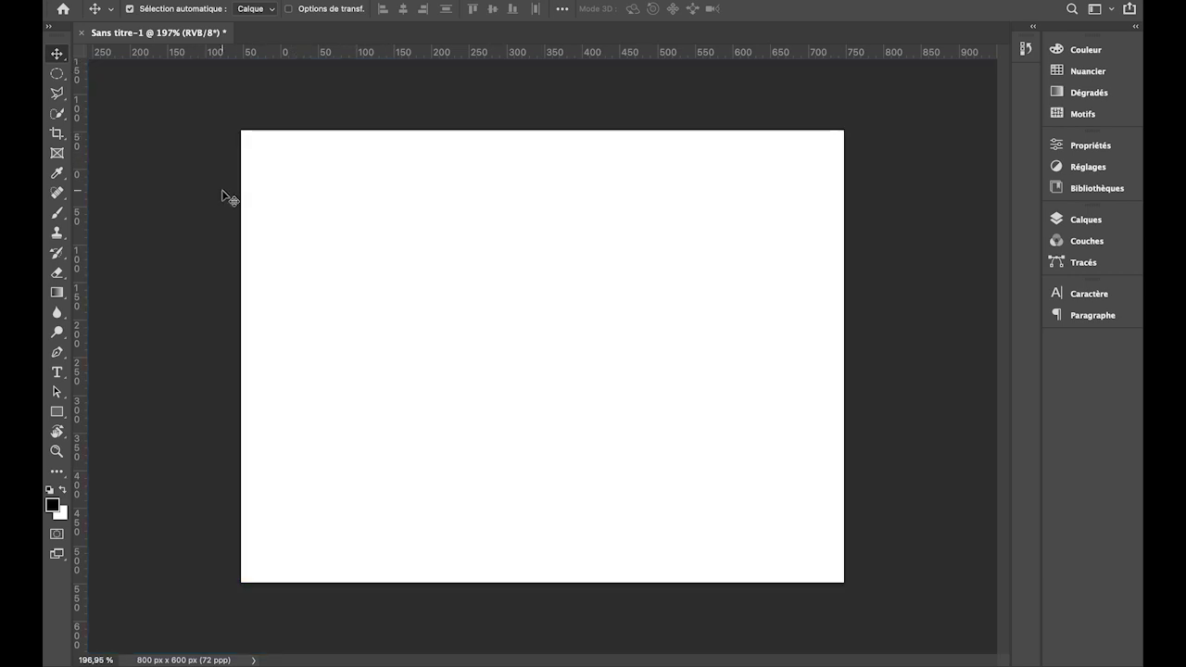